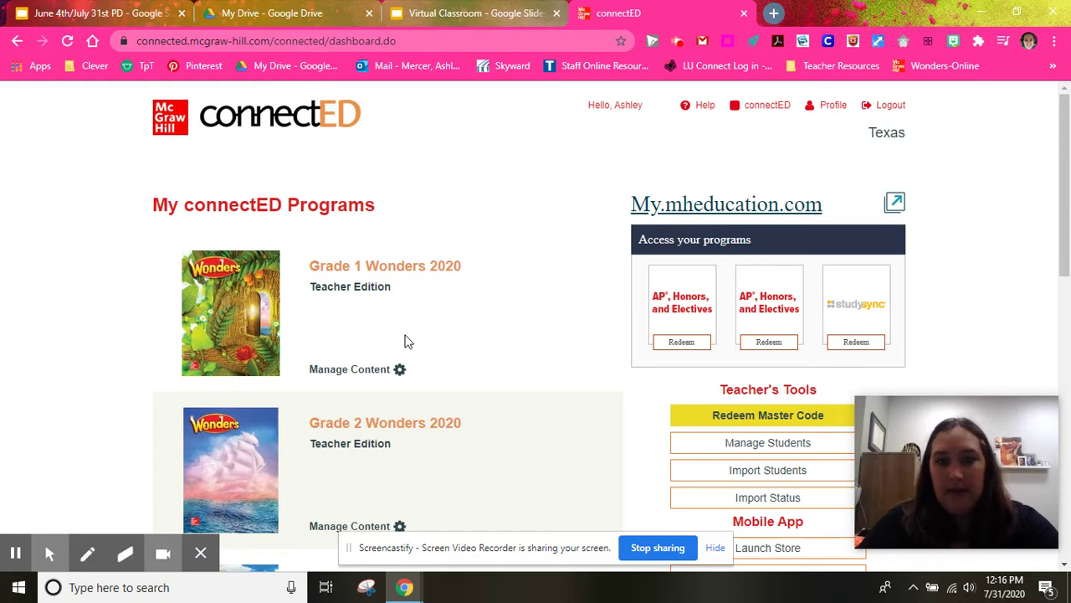
Open the Grade 1 Wonders 2020 Teacher Edition and look through its landing page and unit and week choices.
click(435, 267)
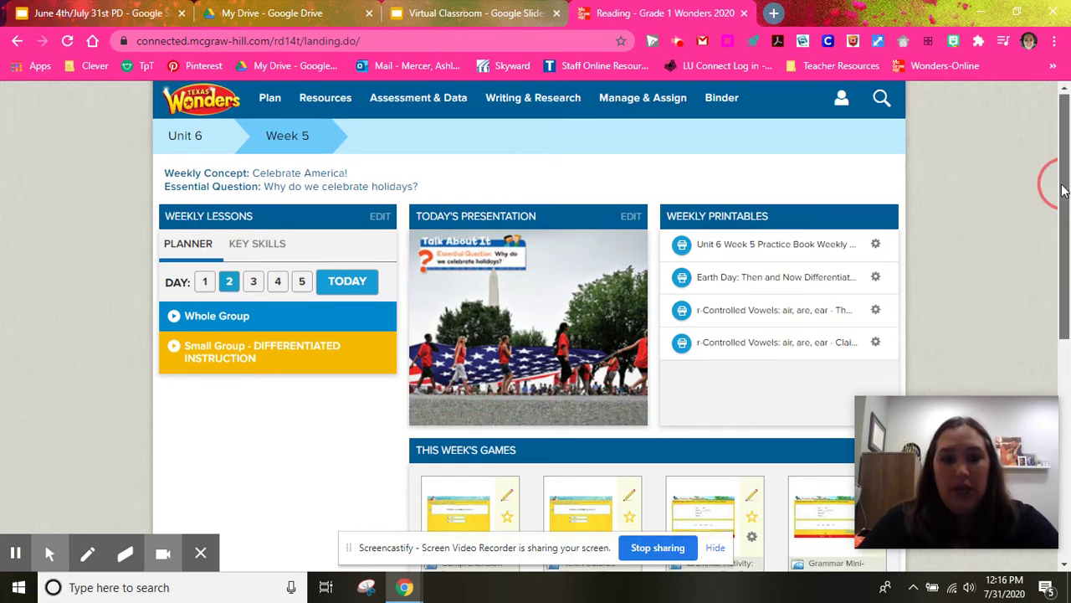
drag(1064, 189, 1061, 247)
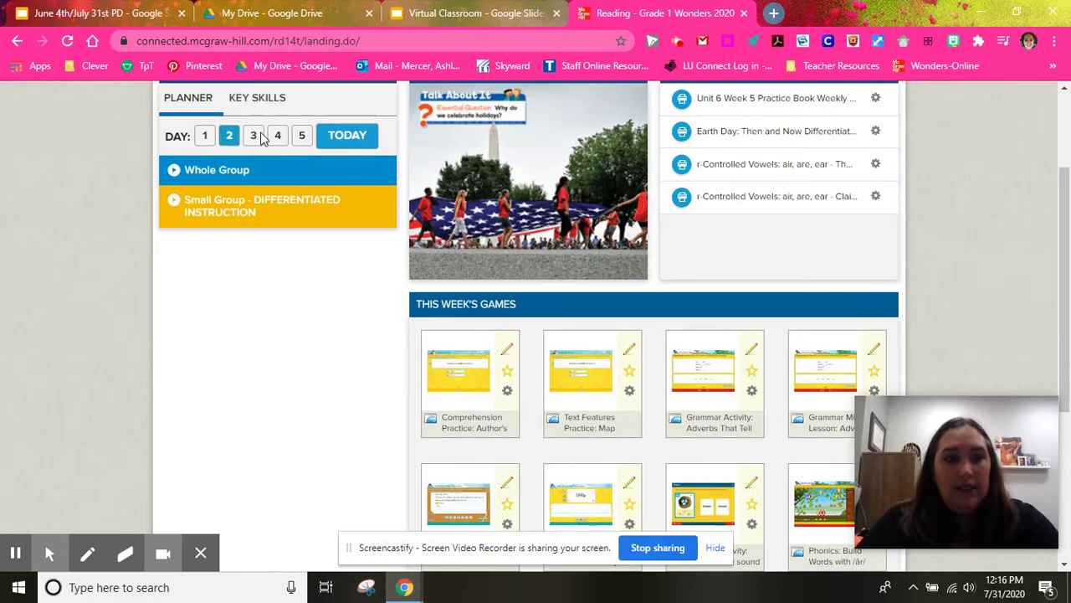
scroll(190, 172, up, 2)
click(213, 138)
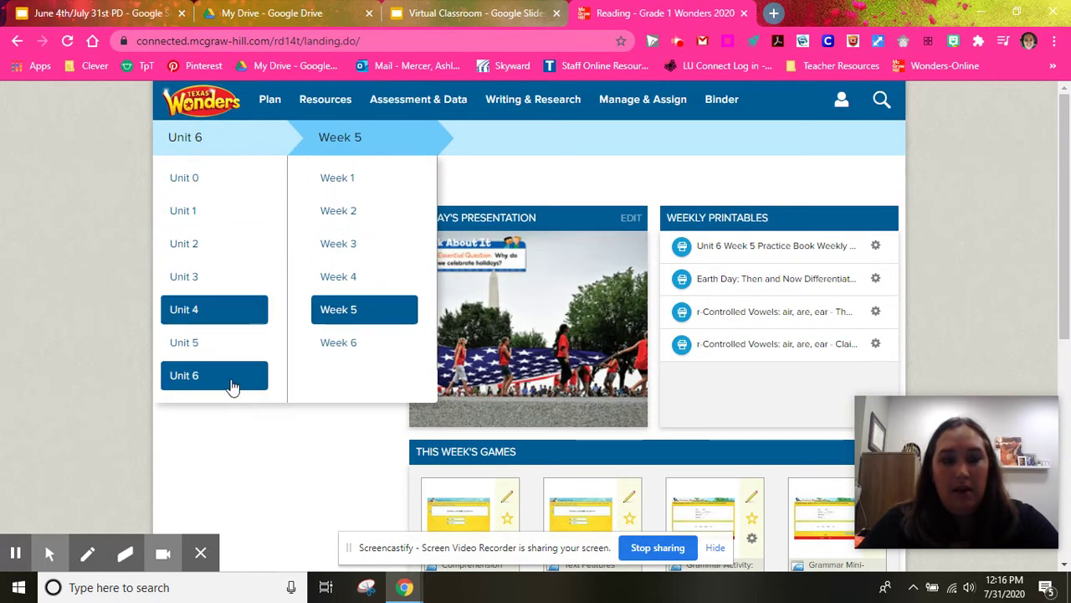
click(261, 489)
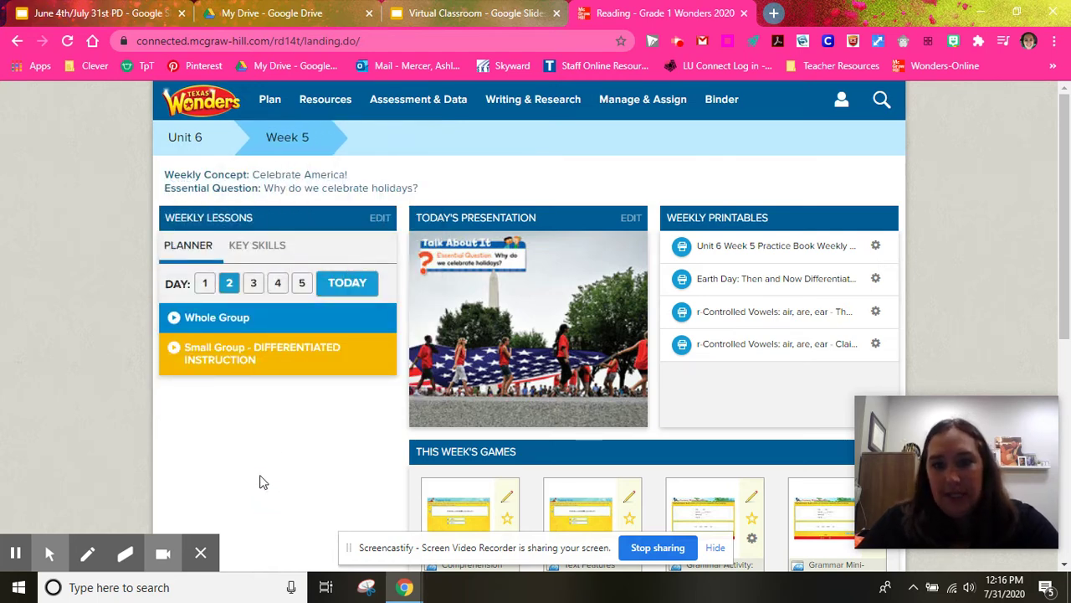
Expand the Whole Group lessons, switch the planner to Day 1, and open the Word Work Spelling lesson.
click(177, 318)
scroll(248, 300, down, 1)
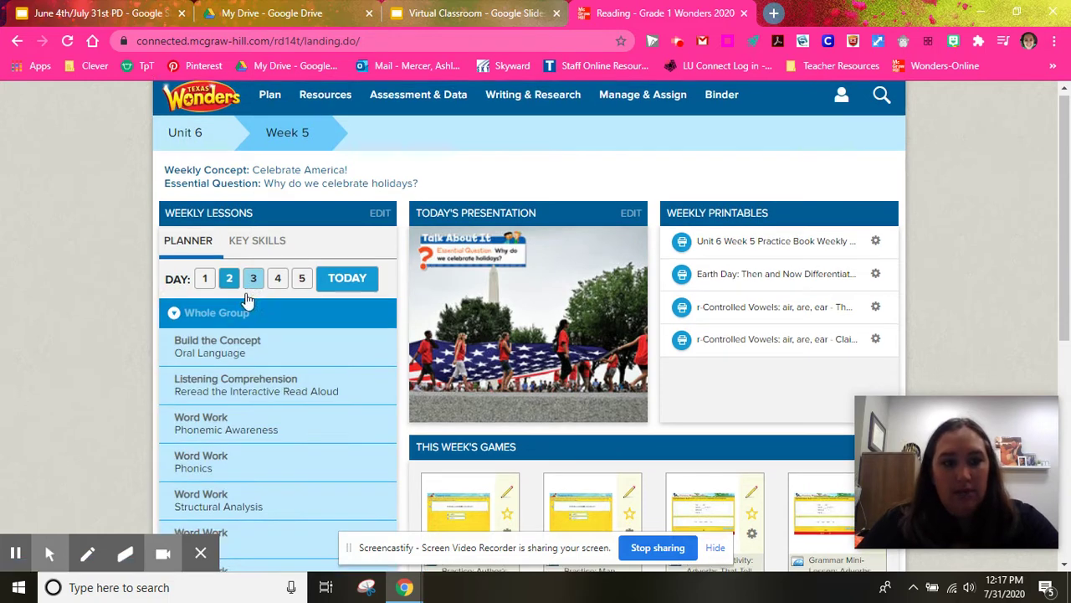
scroll(243, 335, down, 1)
click(207, 208)
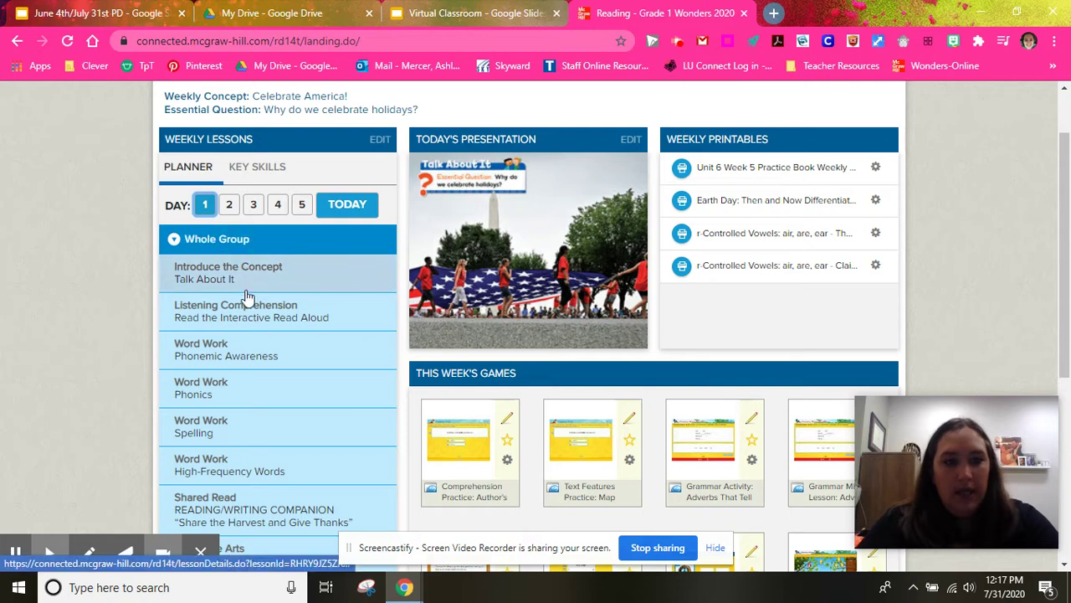
scroll(244, 289, down, 1)
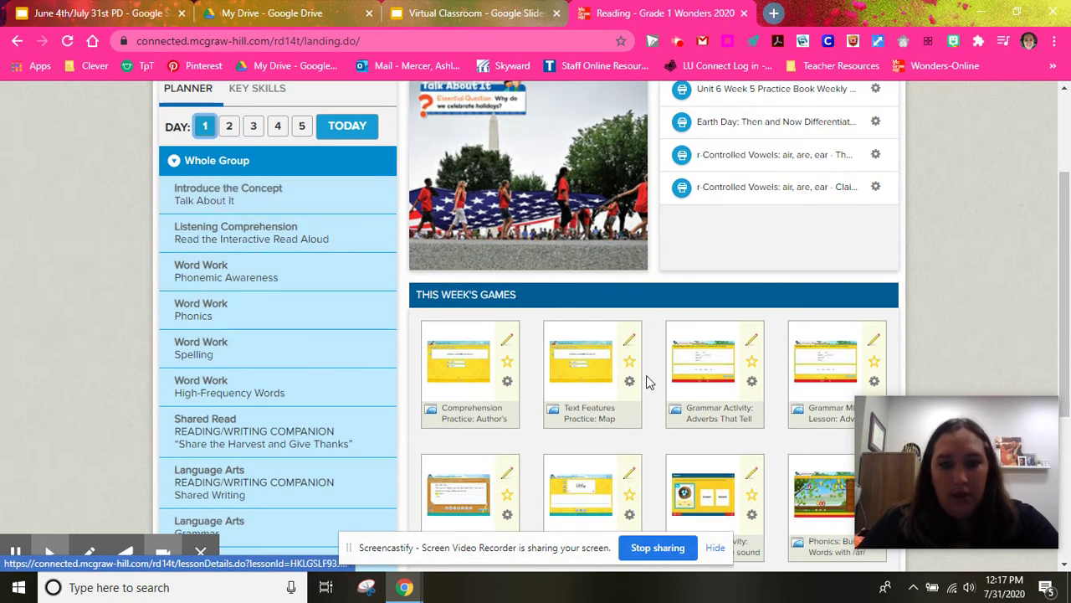
scroll(613, 349, down, 1)
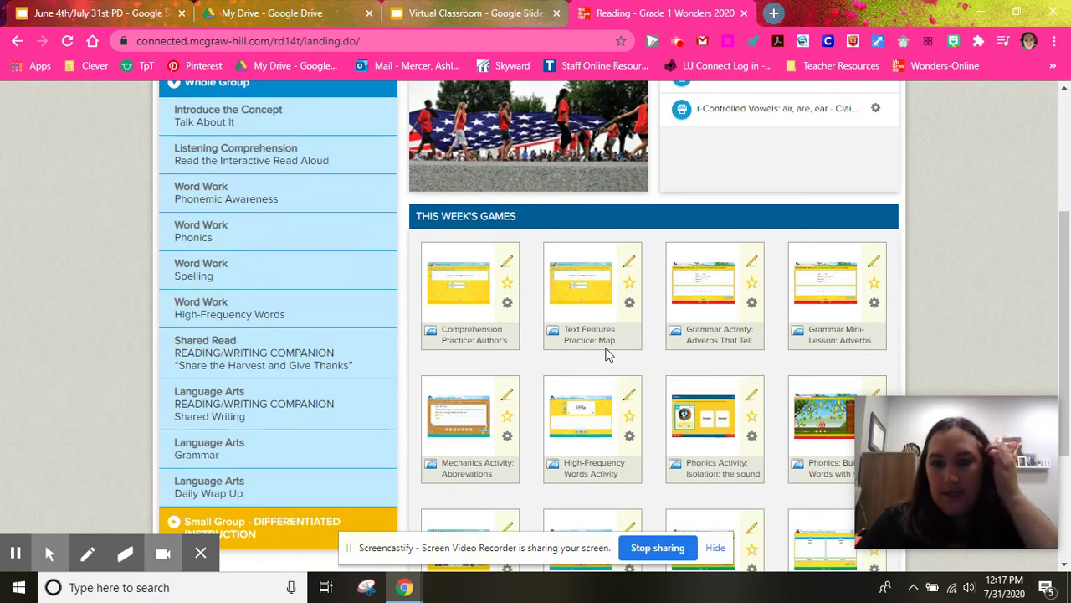
click(298, 274)
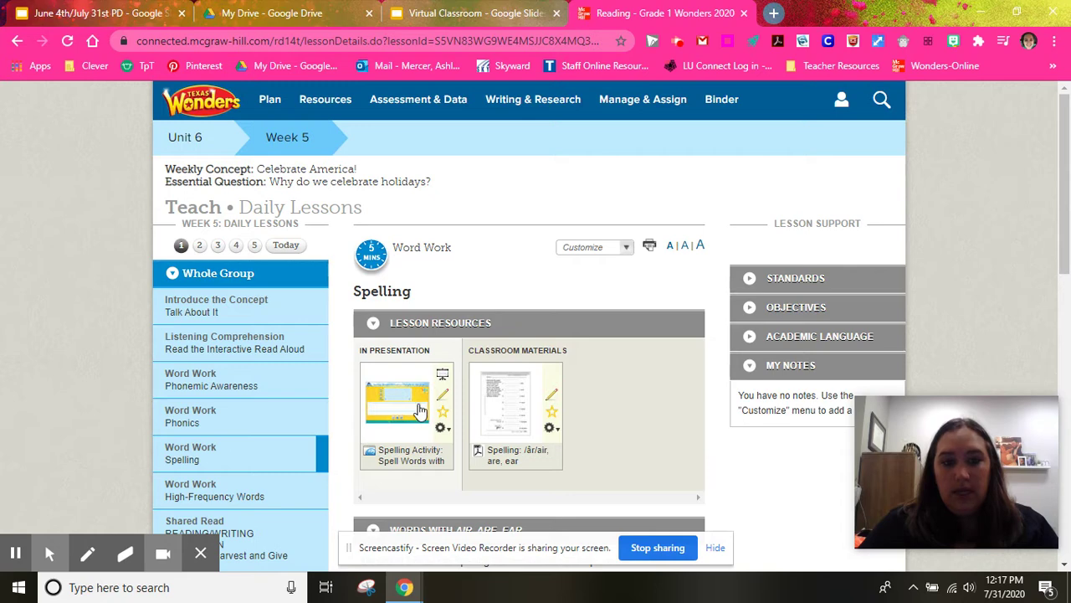
Preview the Spell Words with air, are, ear activity, play its audio directions, and close it.
click(415, 408)
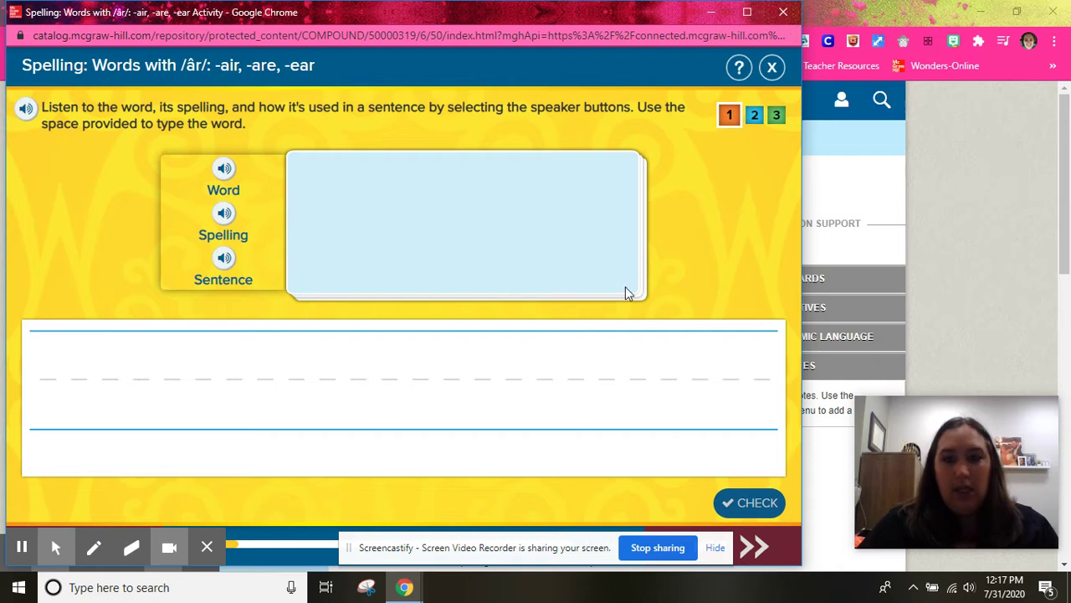
click(26, 110)
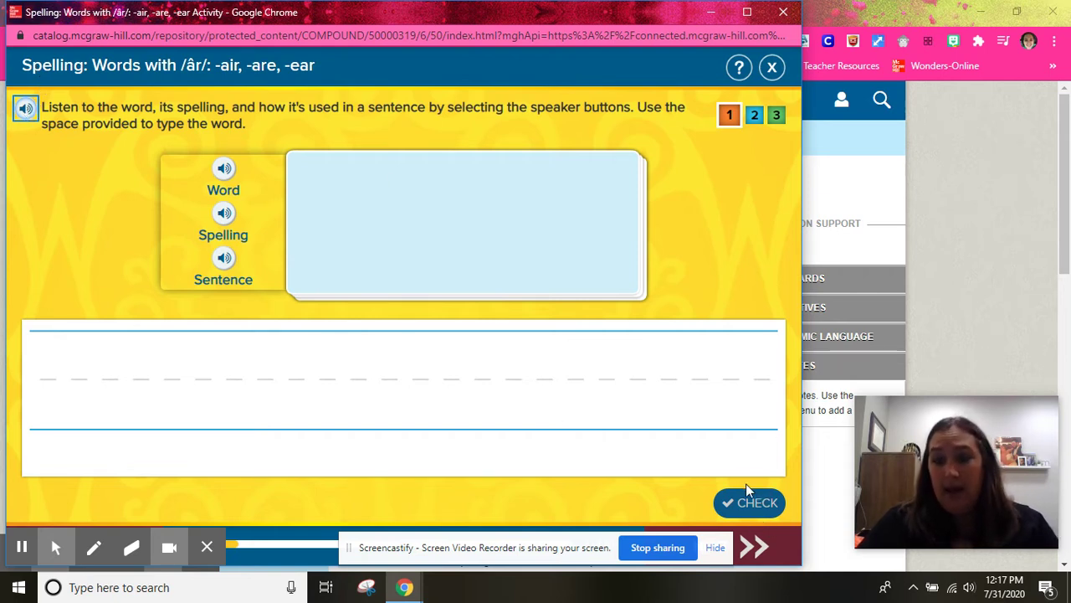
click(798, 18)
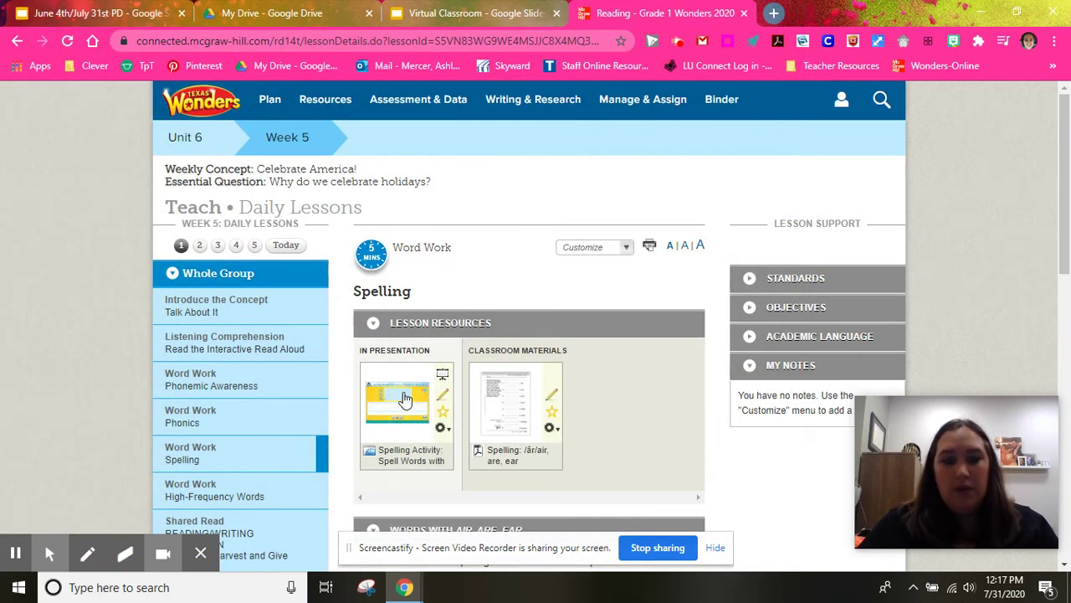
Share the Spelling Activity with the Kindergarten literacy class in Google Classroom, using the Create assignment action.
click(442, 429)
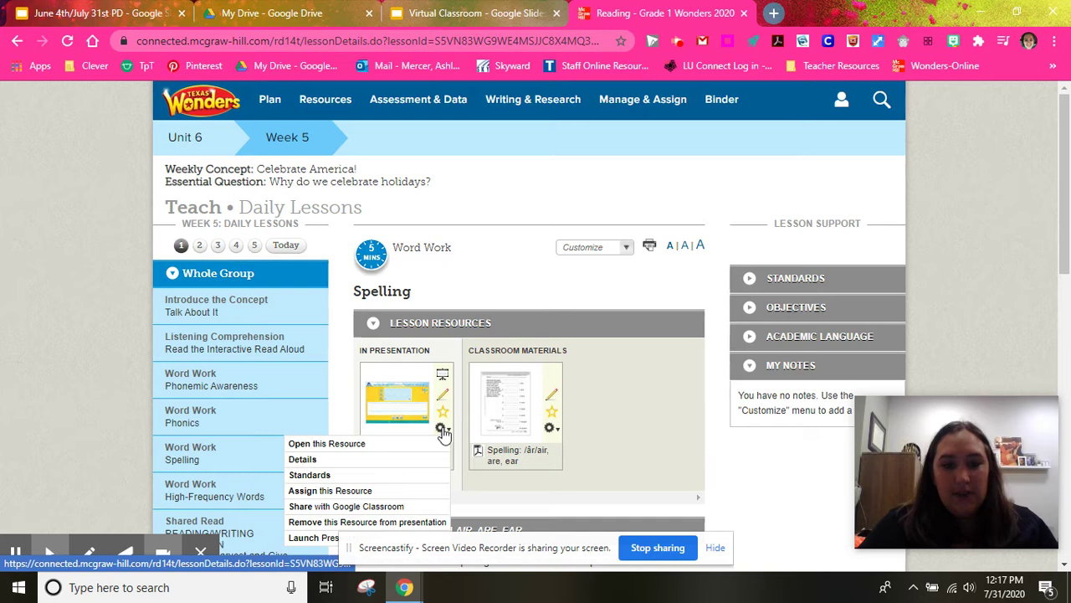
click(375, 508)
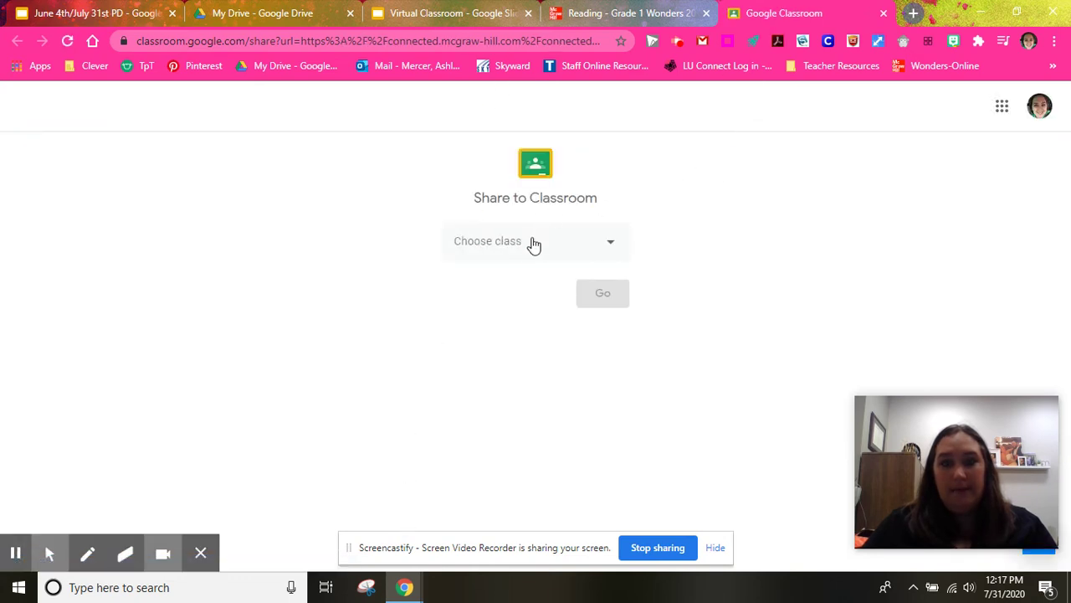
click(533, 243)
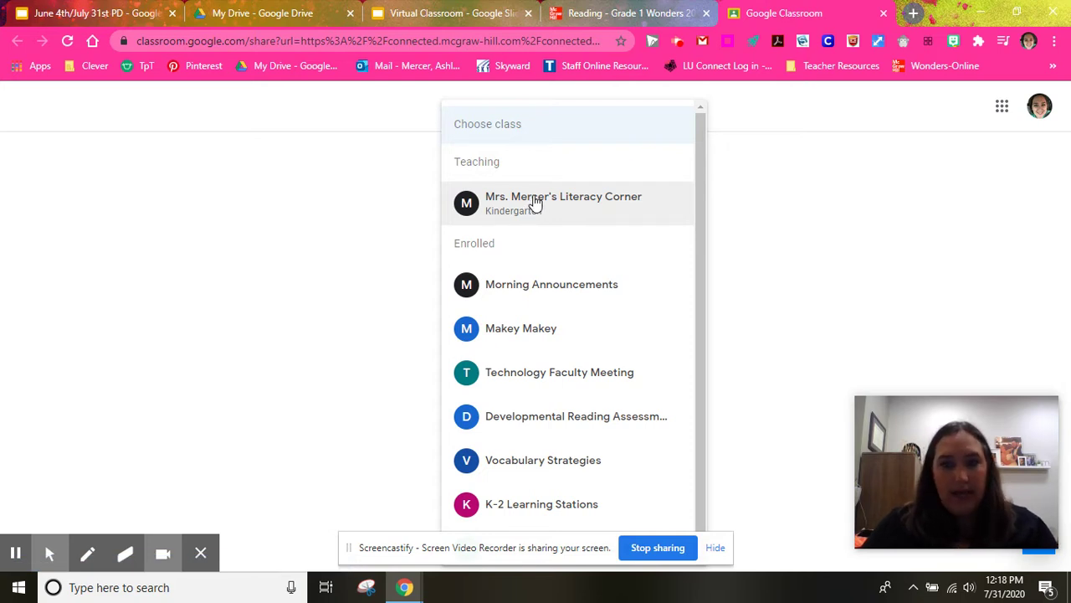
click(541, 205)
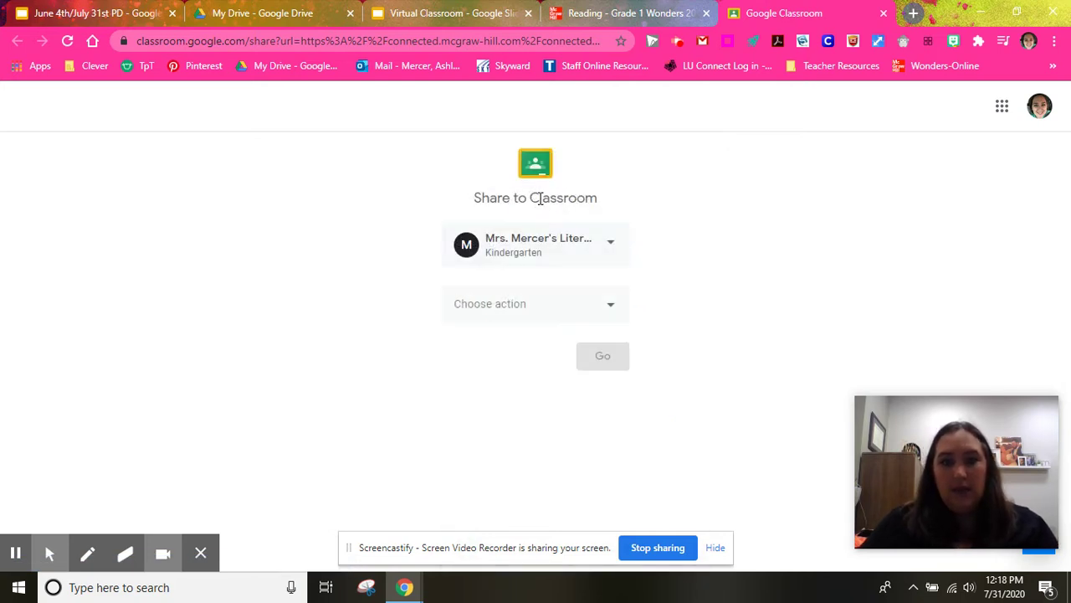
click(548, 300)
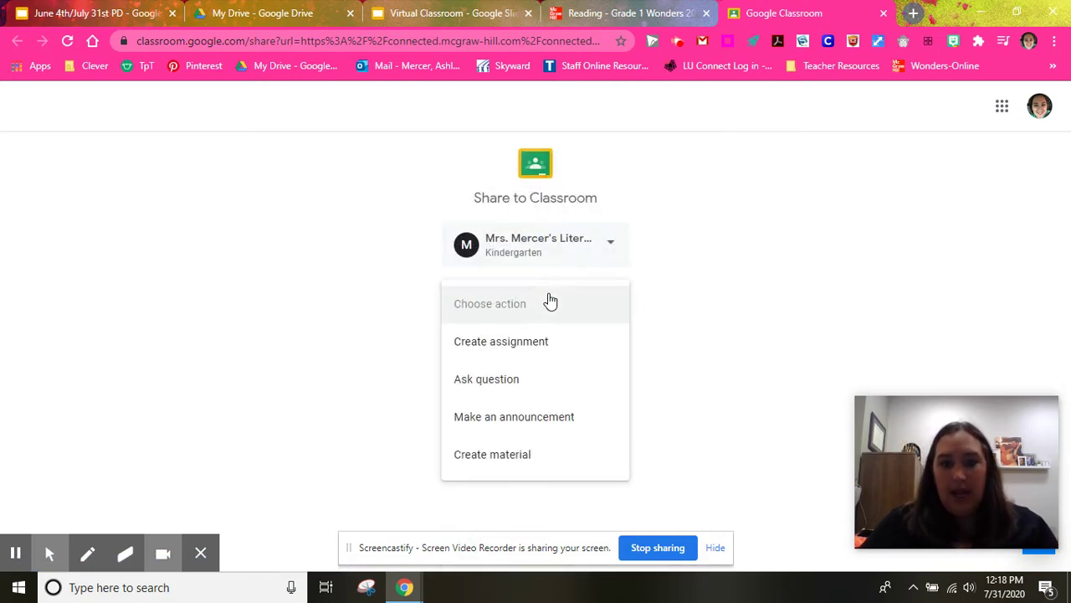
click(535, 344)
click(603, 354)
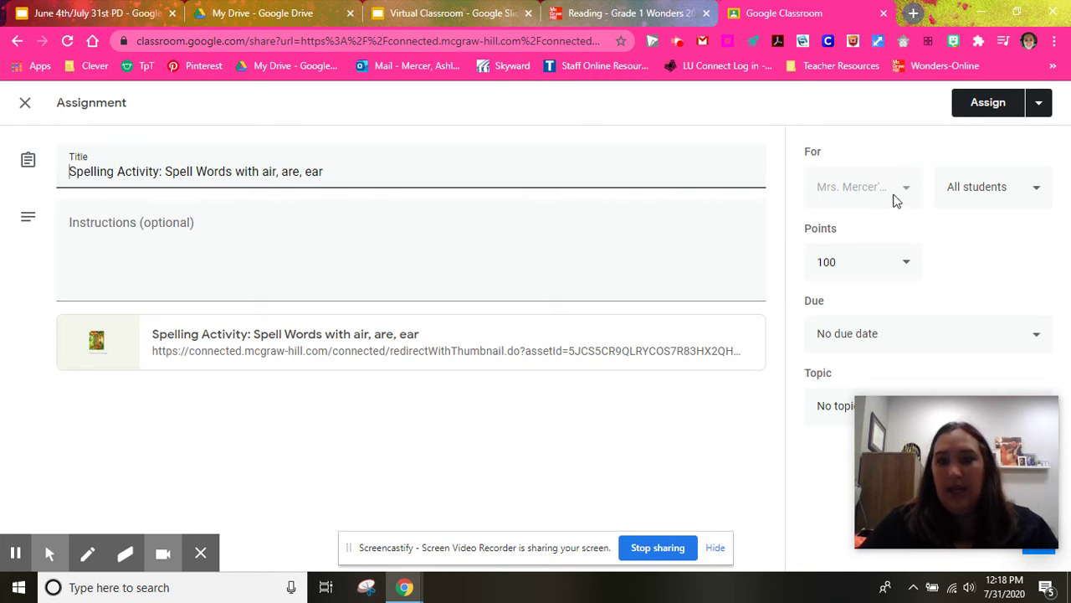
Examine the assignment's points and due date options without changing them.
click(910, 266)
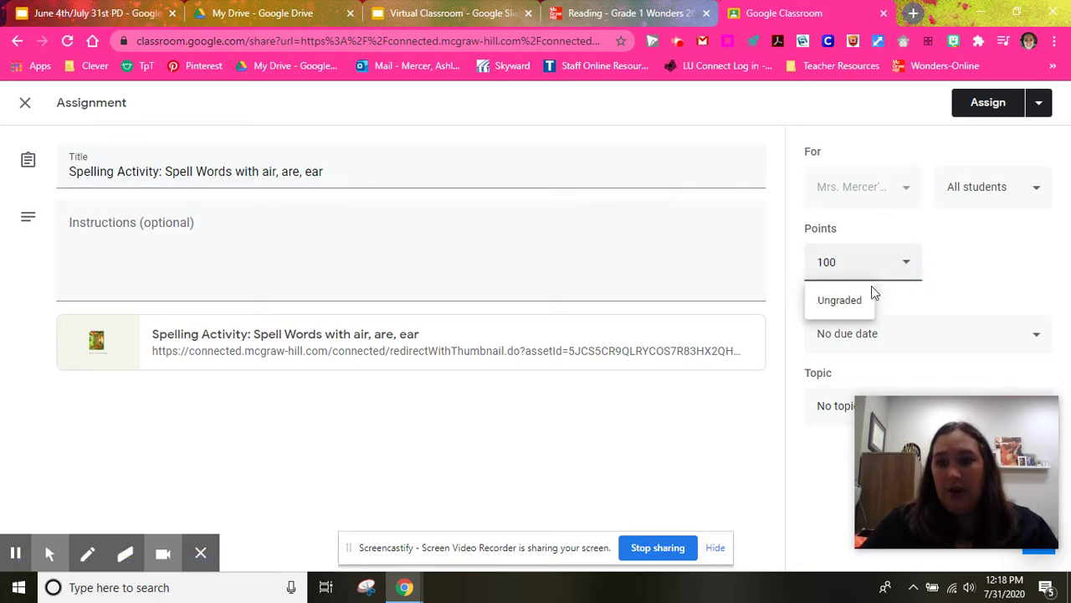
drag(955, 435, 963, 35)
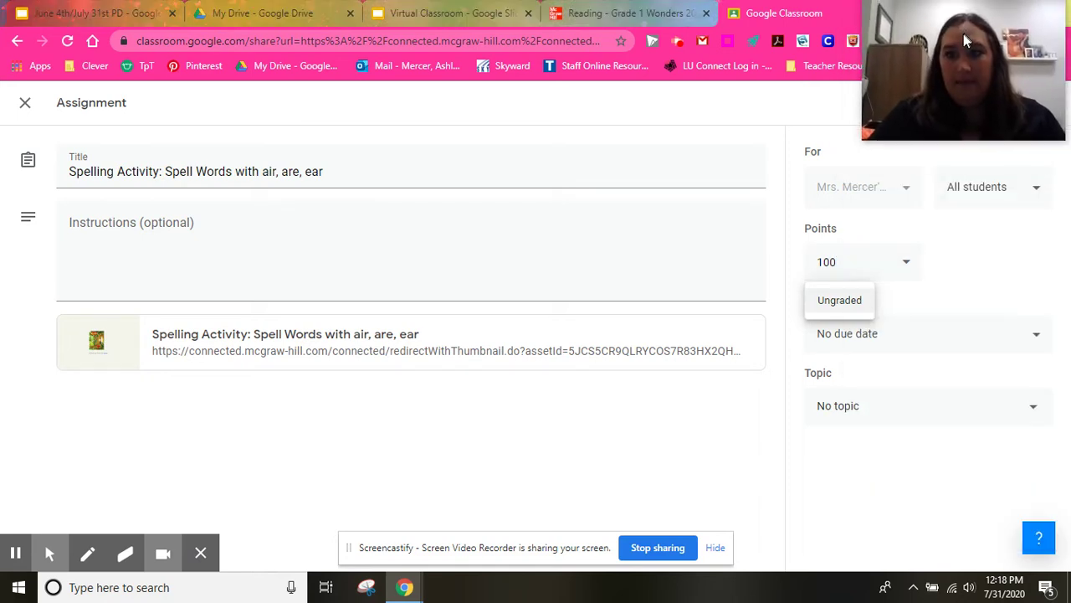
click(862, 347)
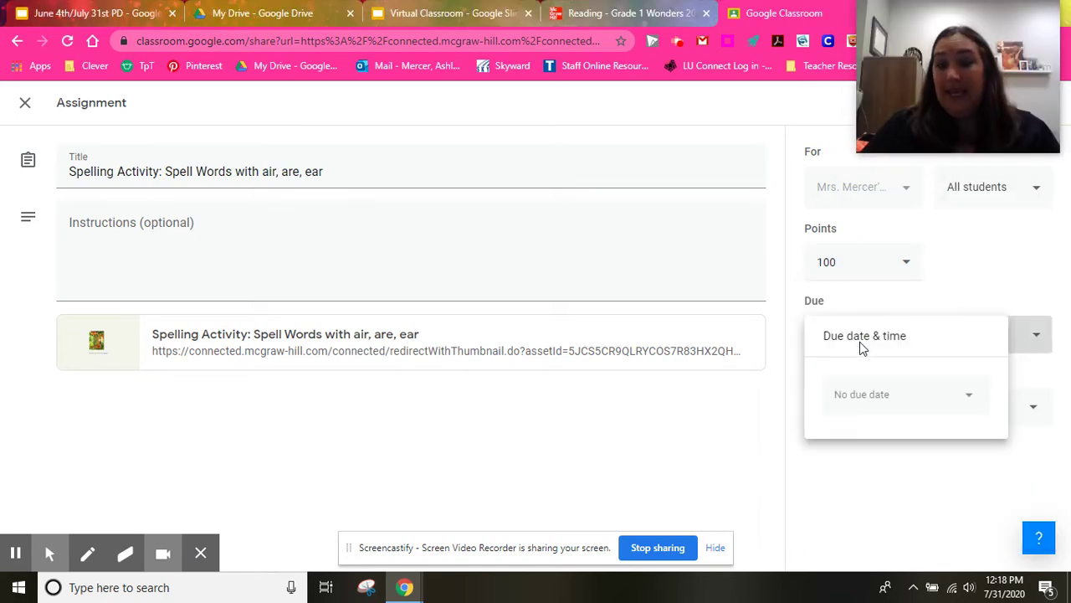
click(911, 310)
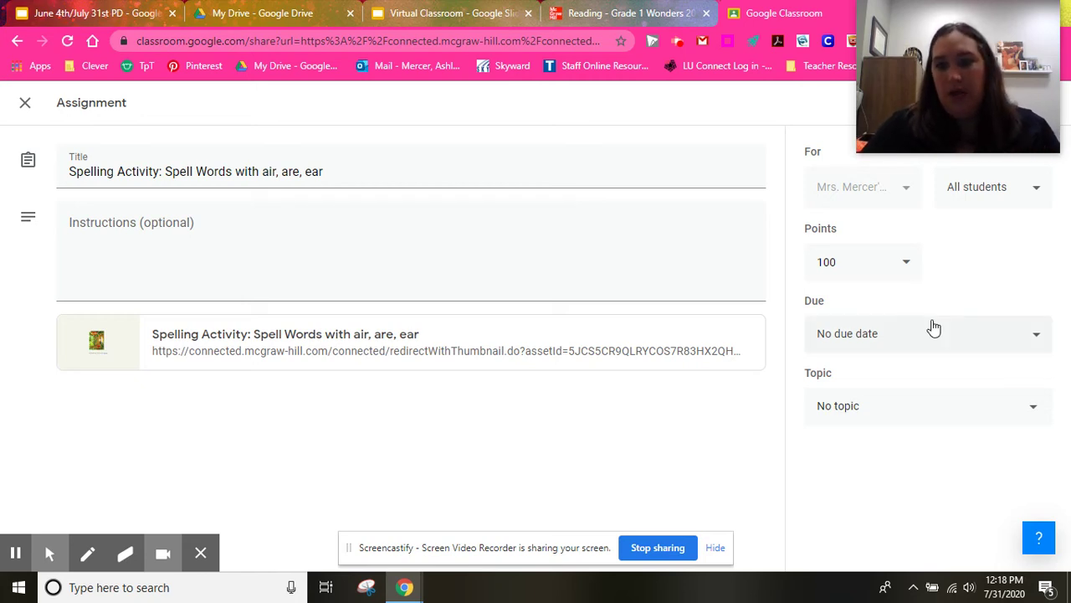
click(1036, 335)
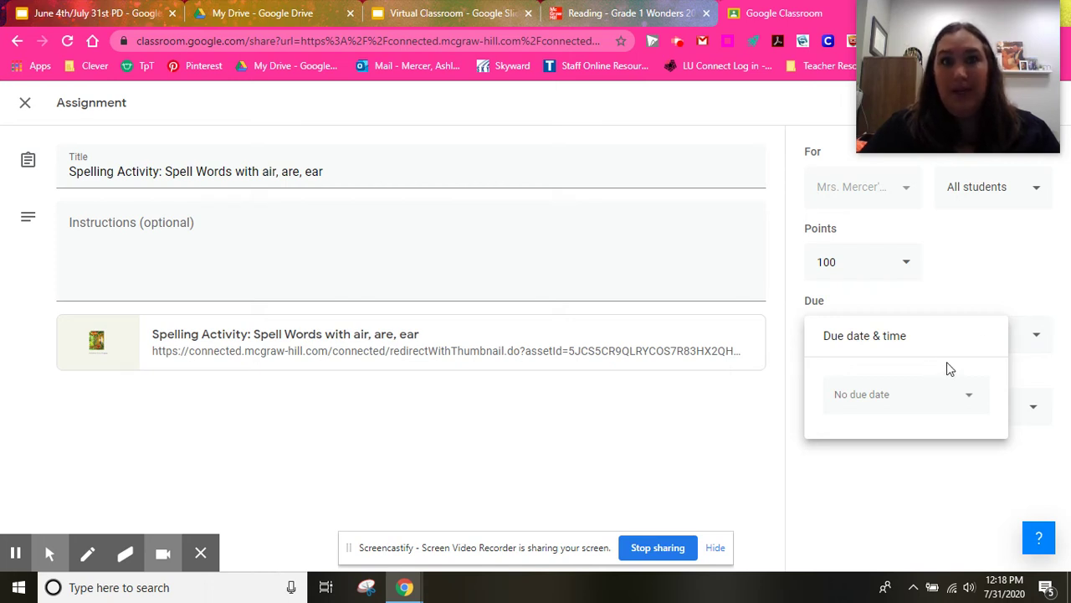
click(921, 488)
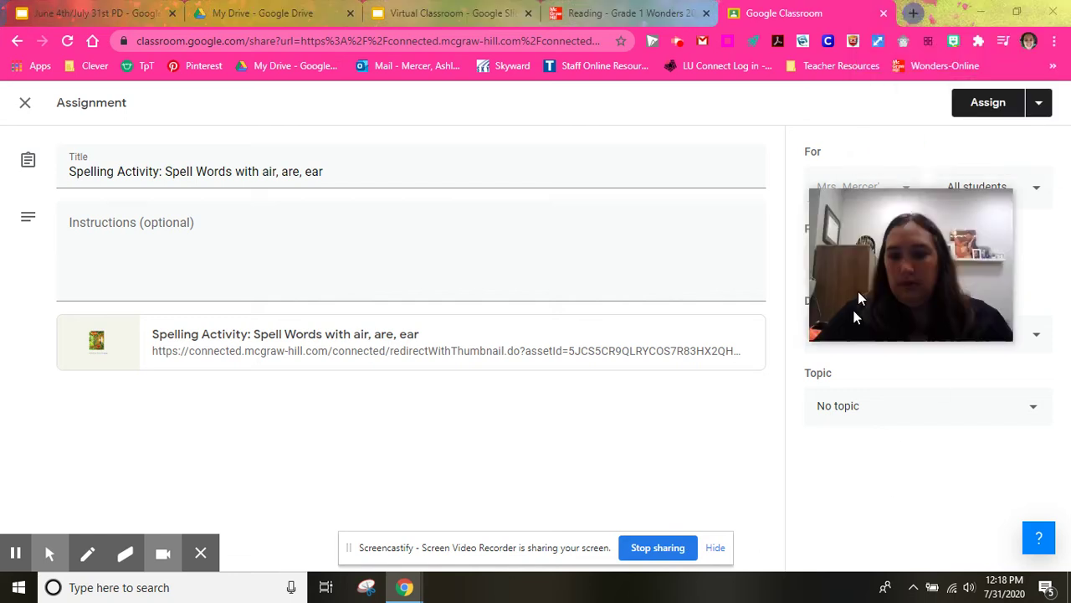
Assign the spelling activity to all students and view the post in the class stream.
click(989, 114)
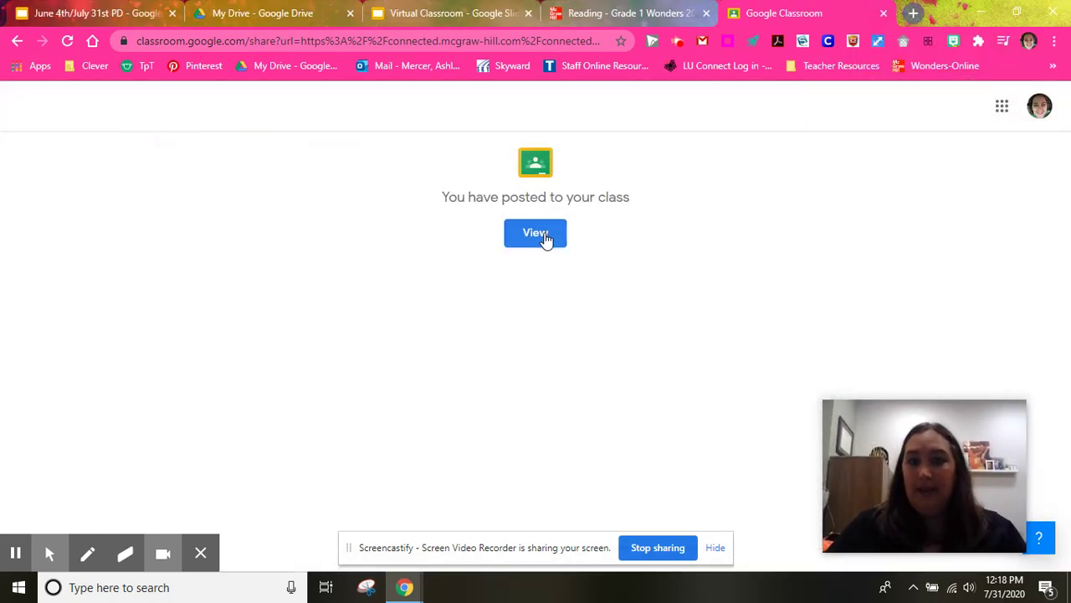
click(540, 236)
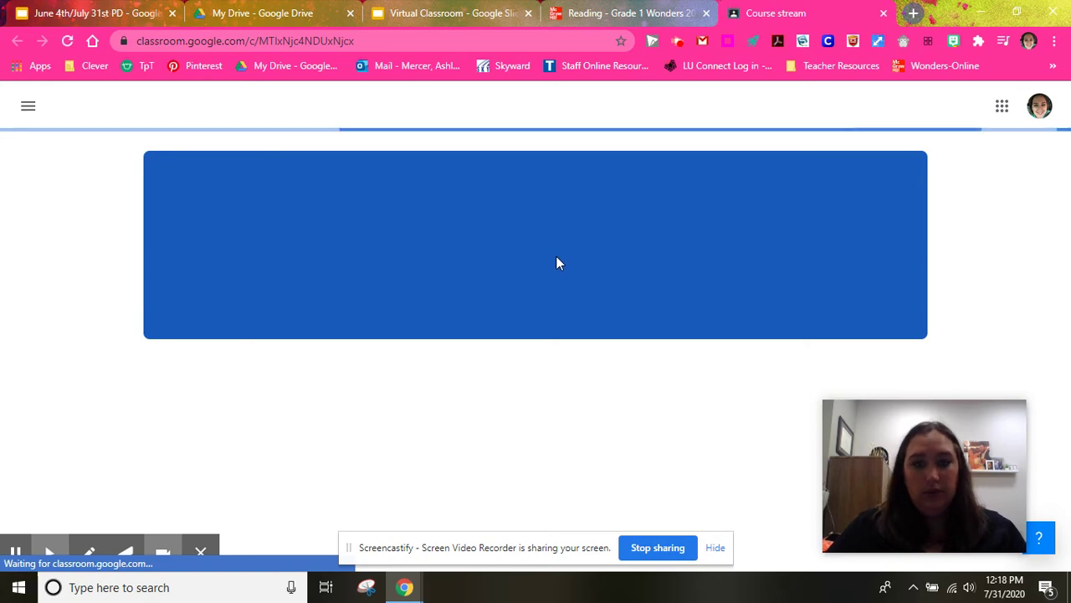
scroll(821, 211, down, 1)
scroll(790, 228, up, 1)
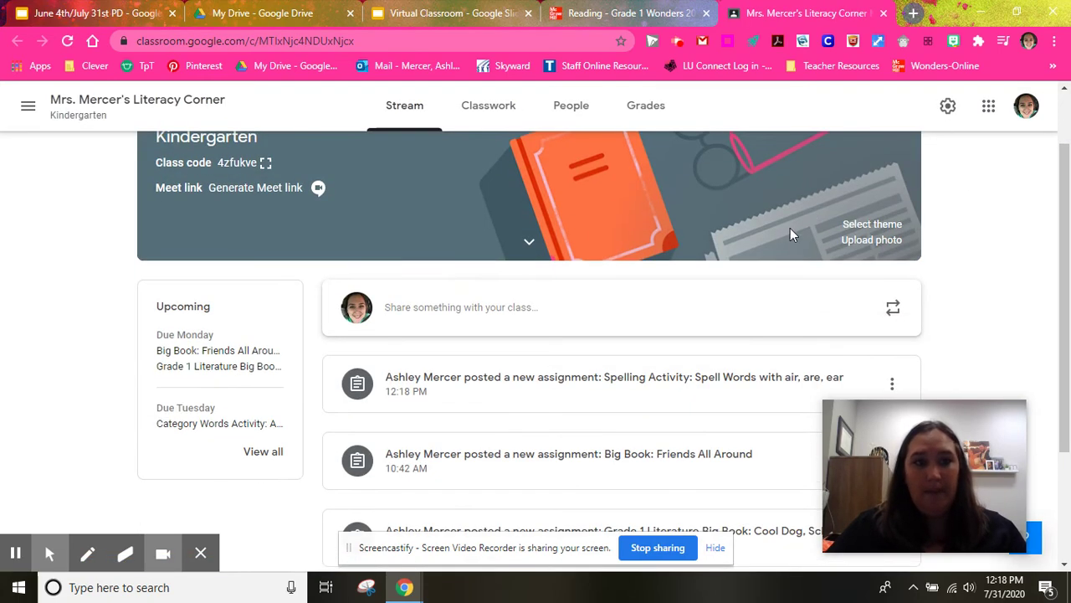
scroll(735, 248, down, 3)
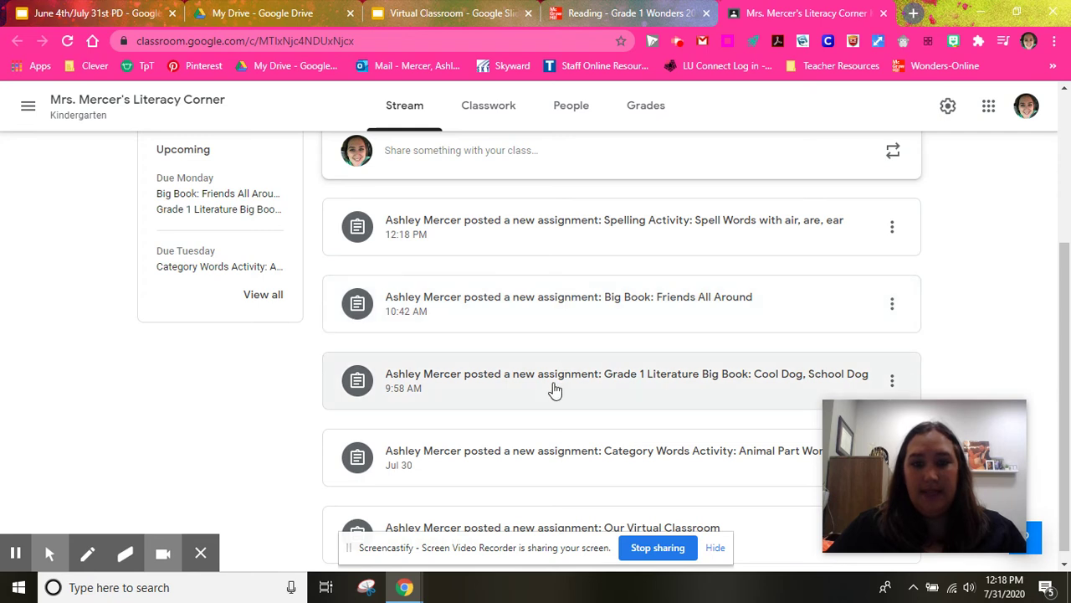
scroll(555, 423, down, 1)
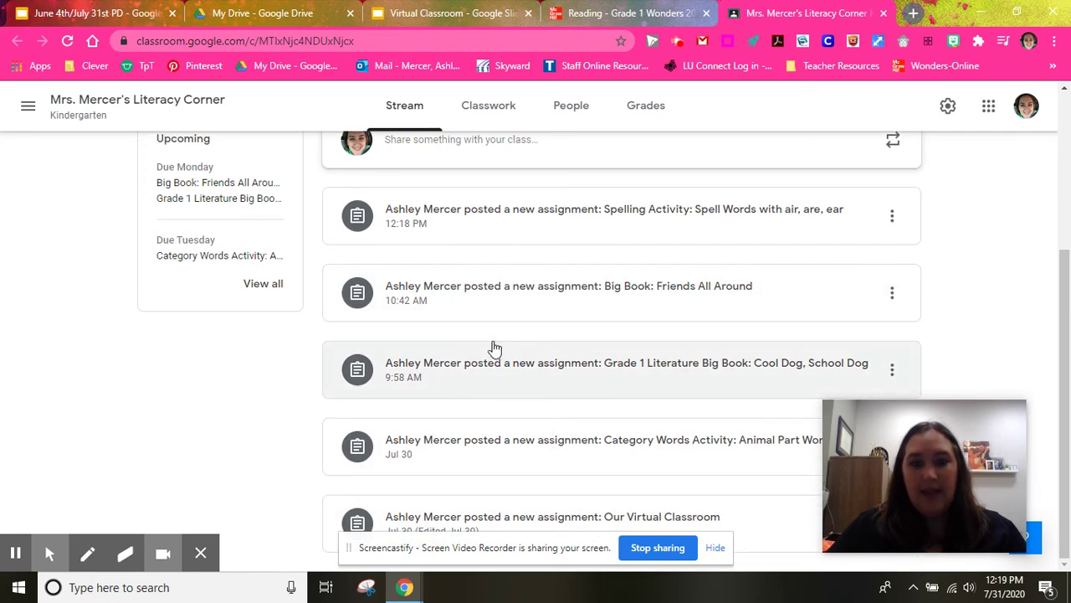
Open the instructions of the "Big Book: Friends All Around" assignment and launch its linked ebook.
click(506, 297)
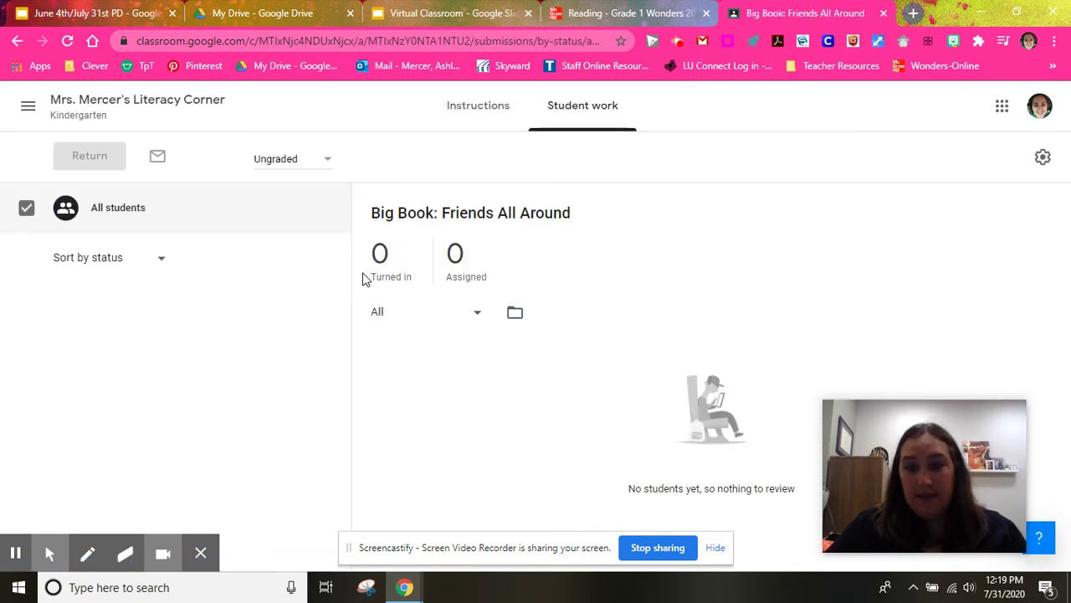
click(449, 114)
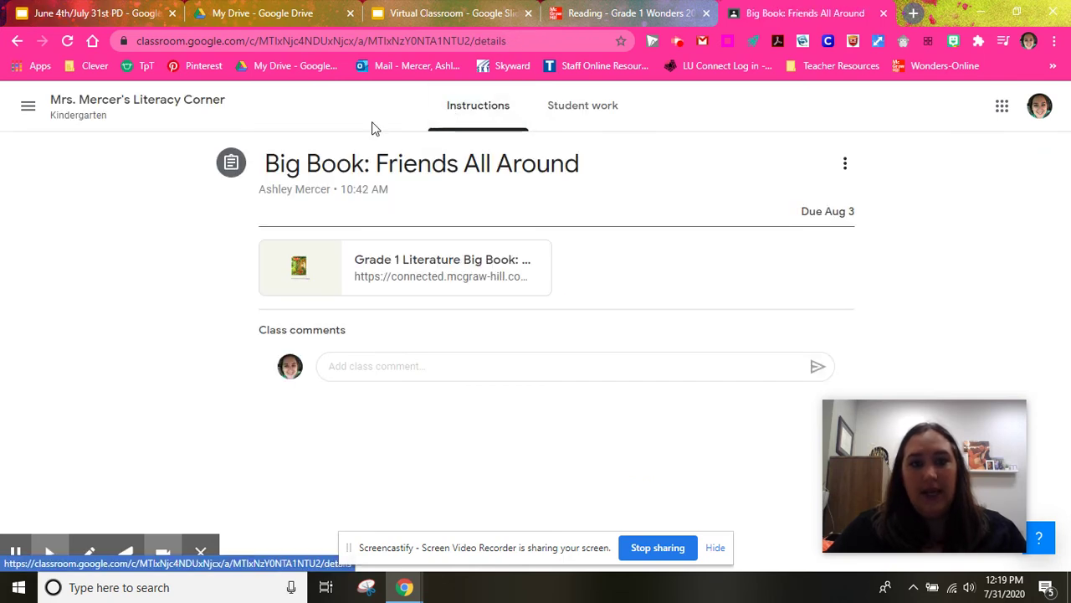
click(398, 274)
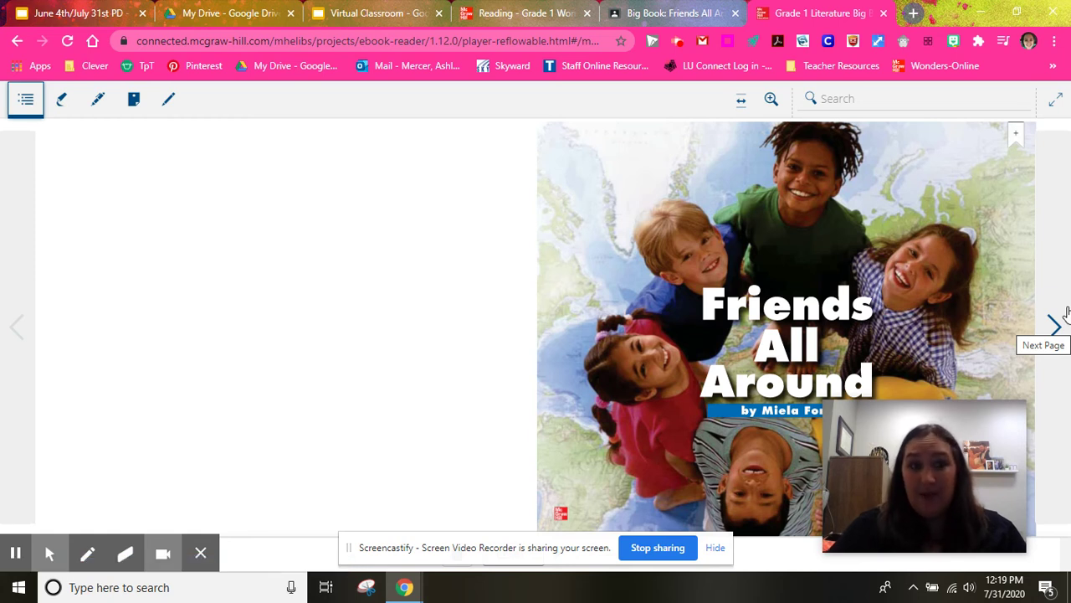
Activate the ebook's pen tool, clear all pen markings, and return to the Big Book assignment page.
click(99, 101)
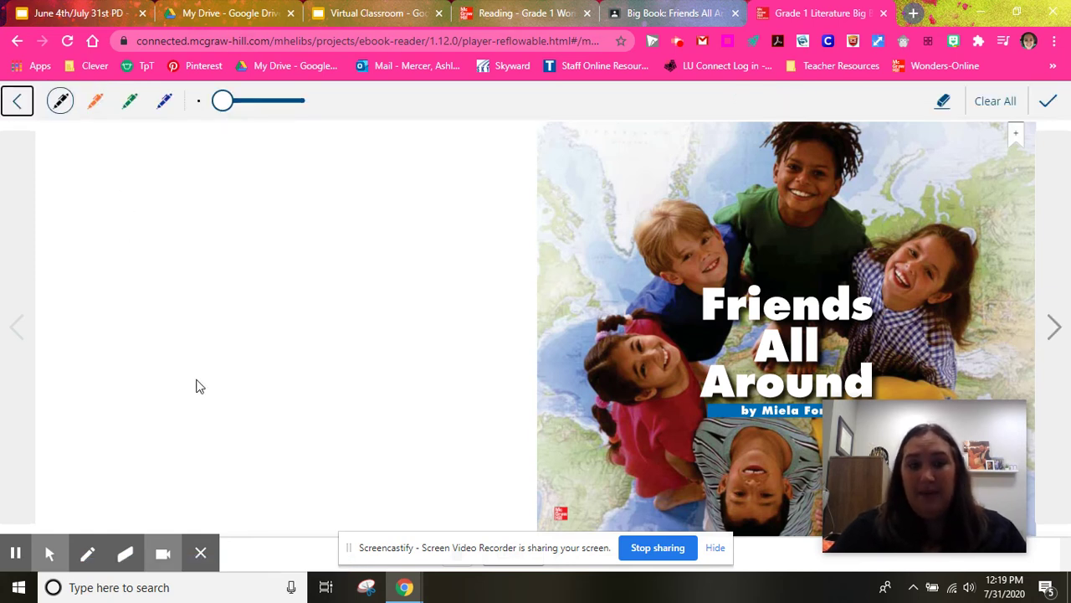
click(988, 103)
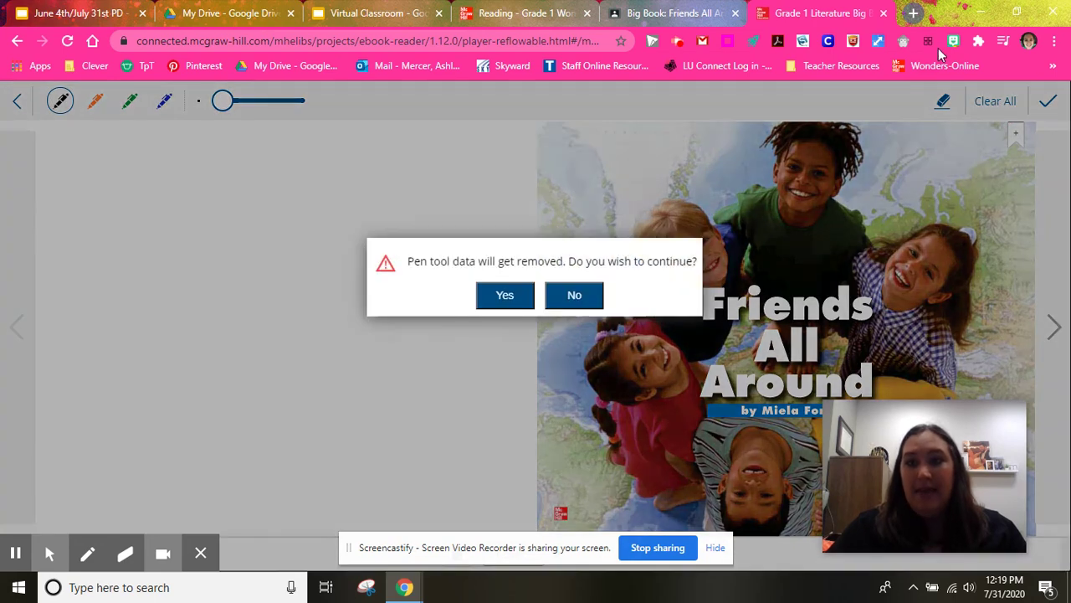
click(504, 298)
click(725, 10)
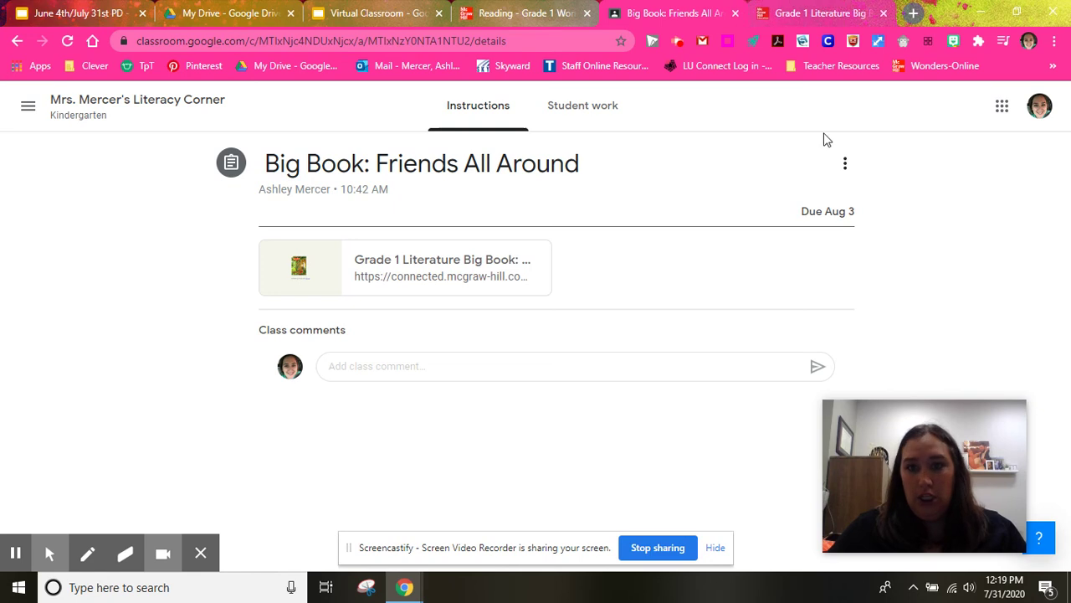
View the student work page of the "Big Book: Friends All Around" assignment.
click(576, 105)
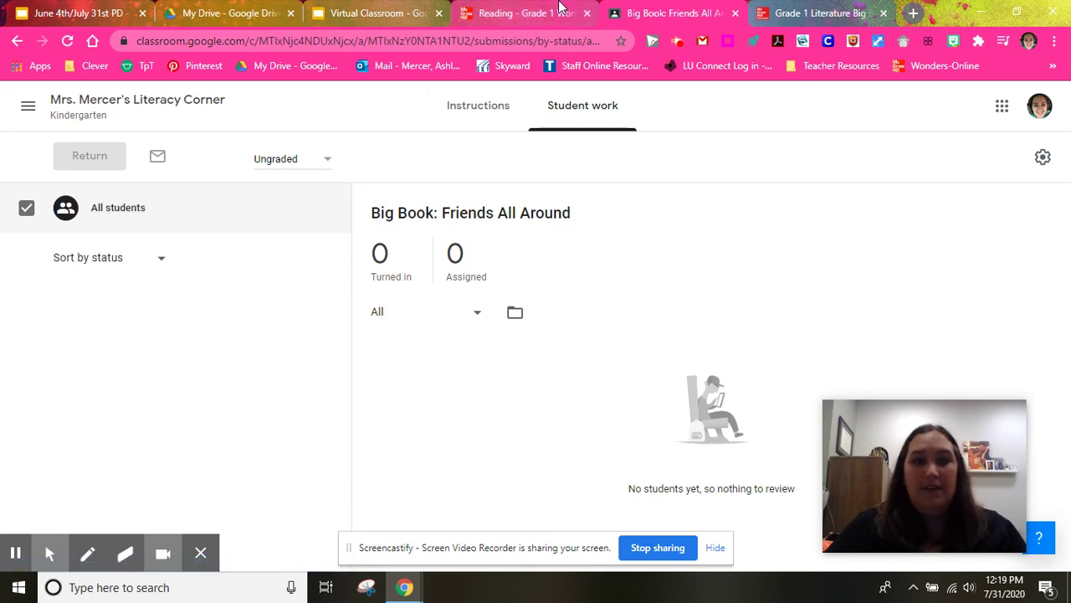
Switch to the Wonders daily lessons page and expand the Small Group differentiated instruction to view its On Level resources.
click(528, 13)
scroll(490, 219, down, 2)
scroll(491, 220, down, 3)
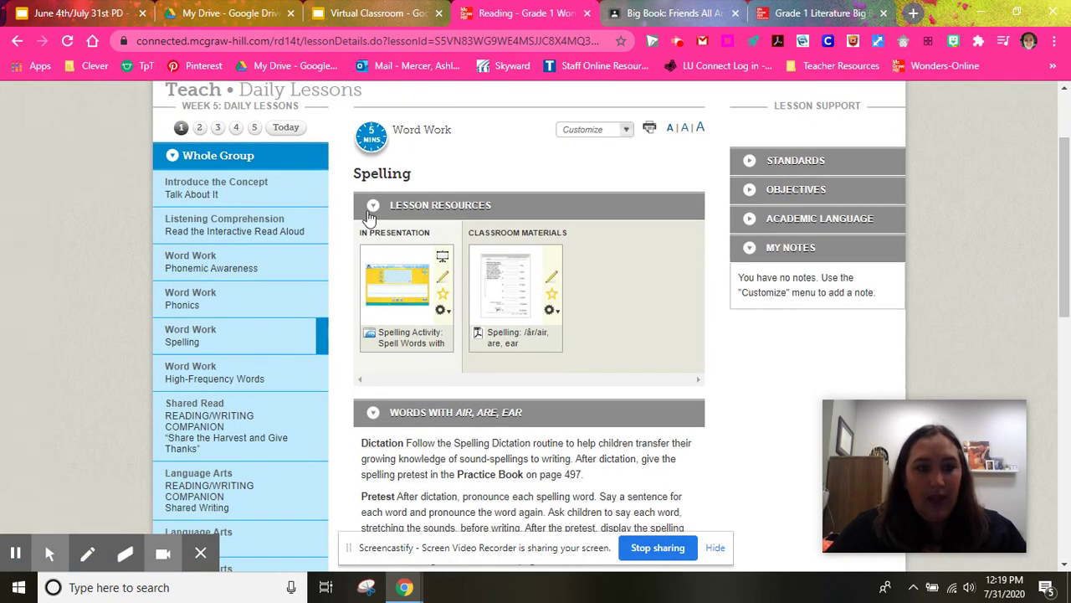
scroll(185, 290, down, 3)
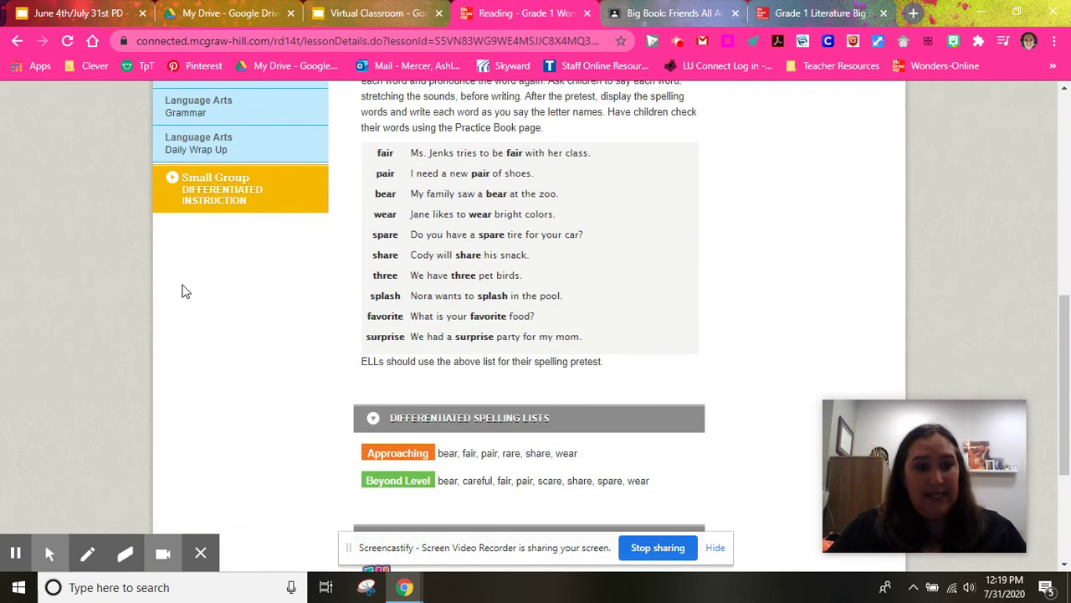
click(179, 179)
scroll(200, 205, up, 5)
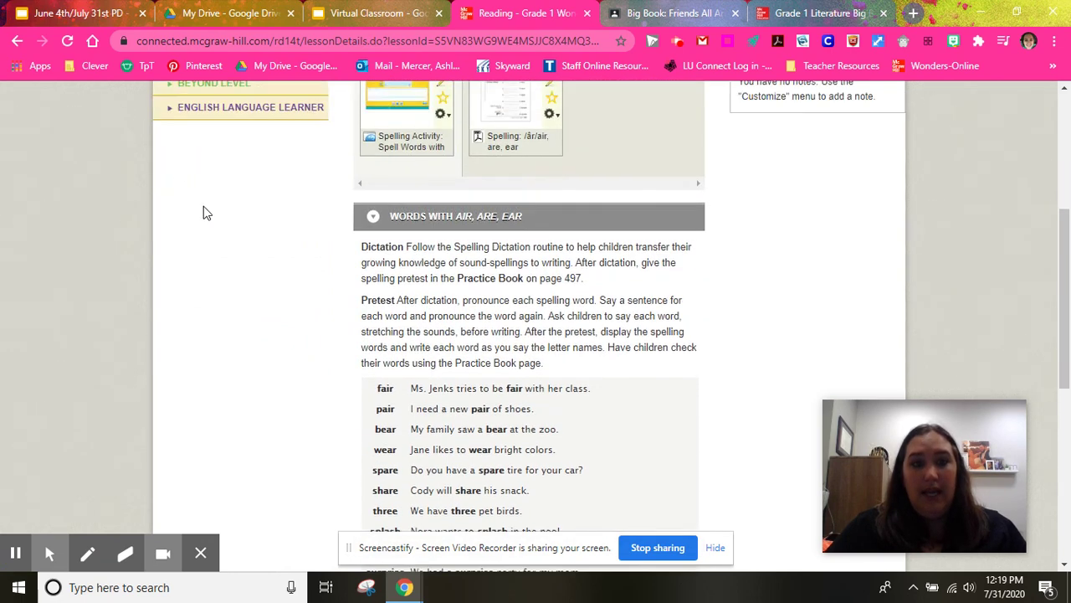
click(204, 214)
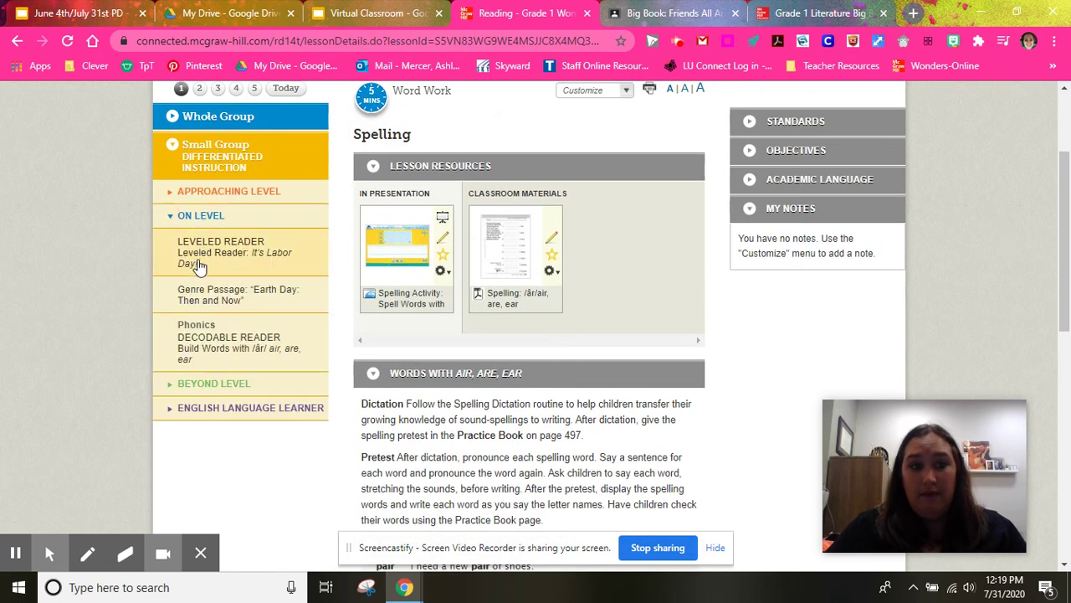
scroll(201, 266, up, 2)
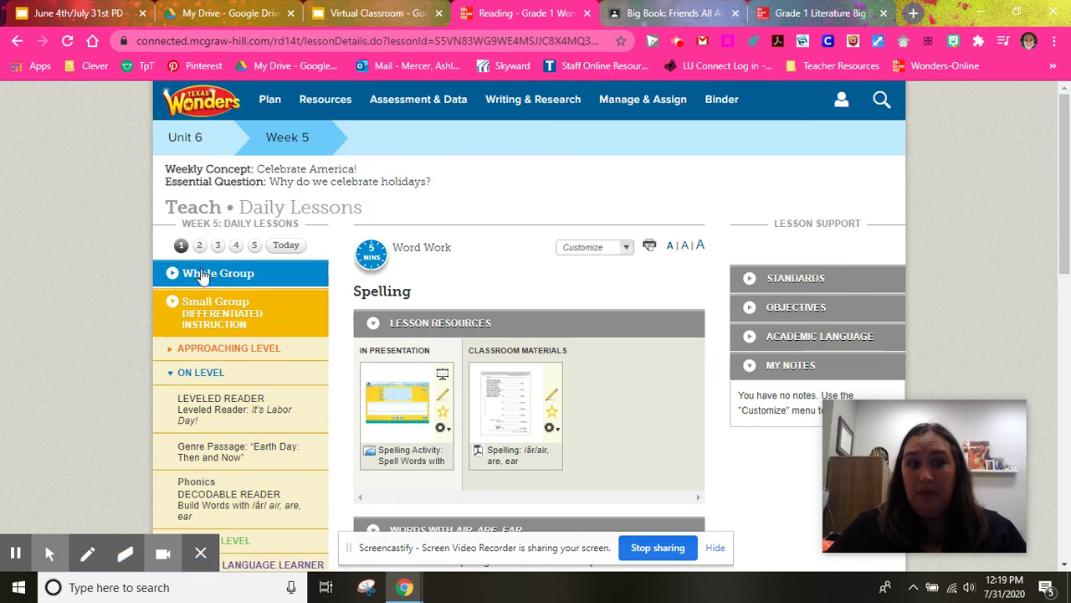
click(725, 9)
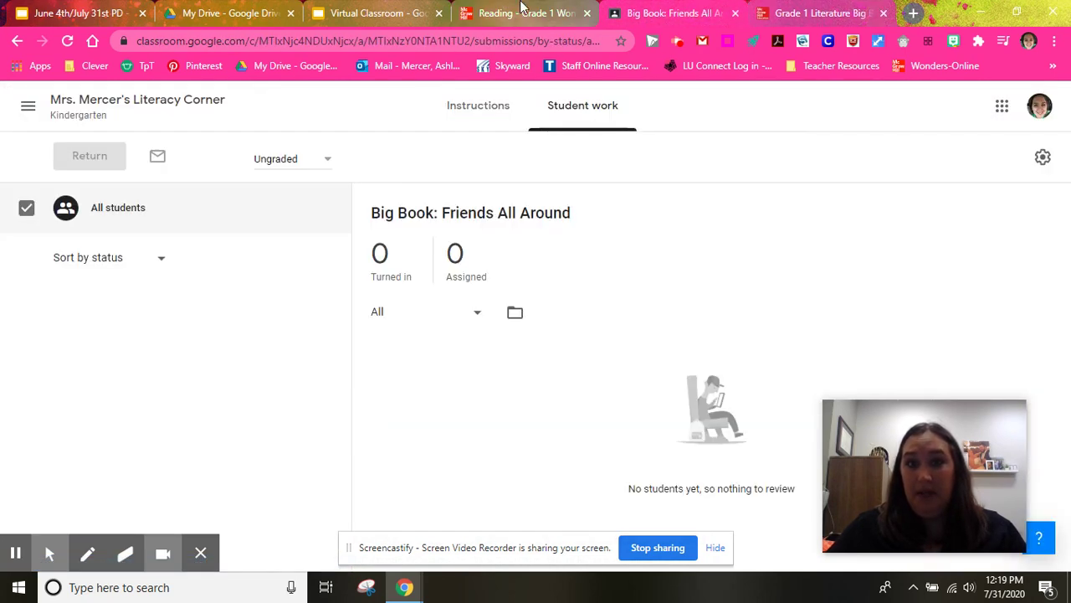
click(525, 10)
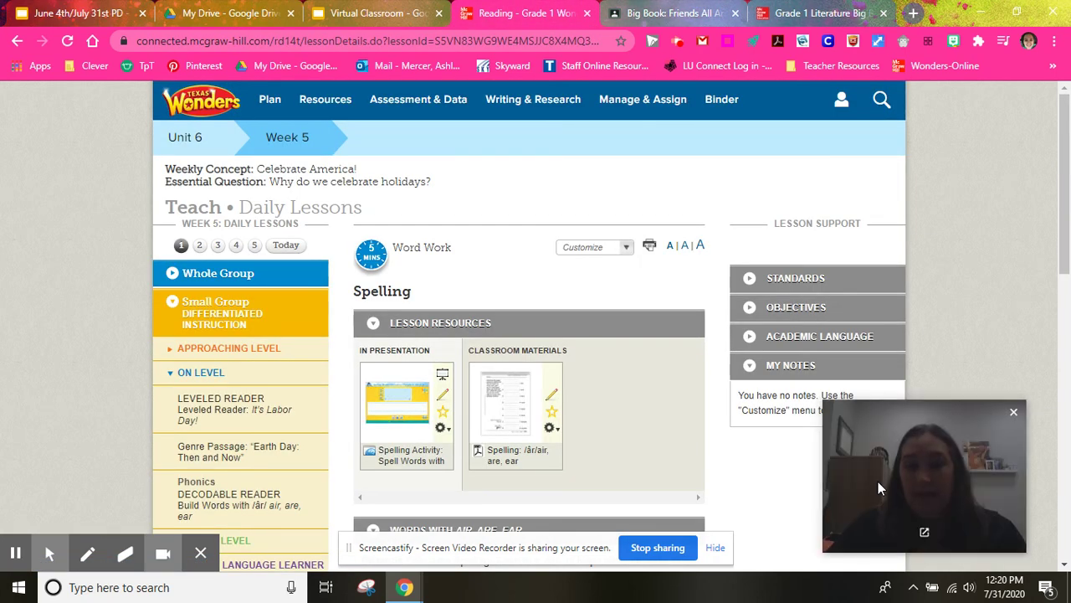